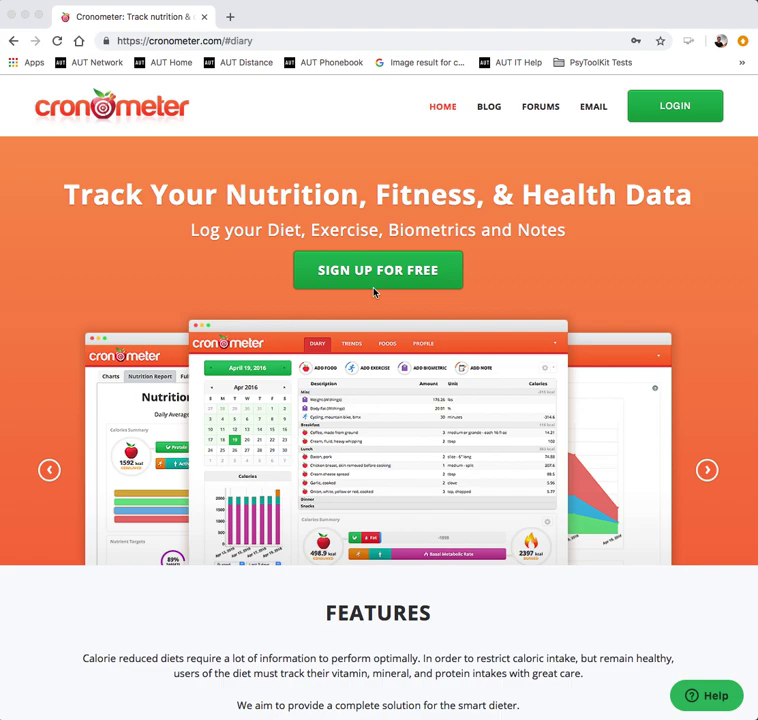
Focus the browser window showing the Cronometer home page.
click(667, 113)
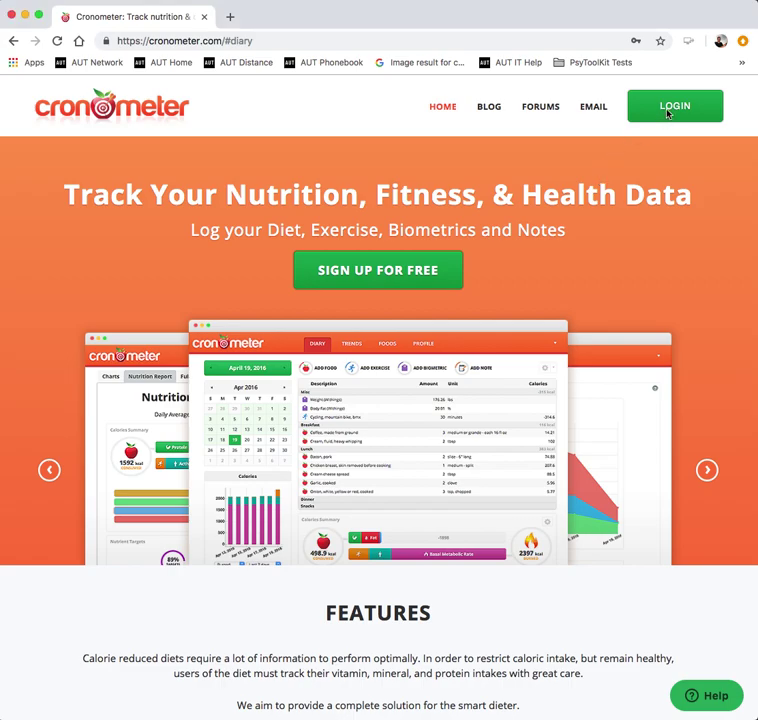
Log in with the saved credentials and mark November 26, 2018 as incomplete.
click(668, 114)
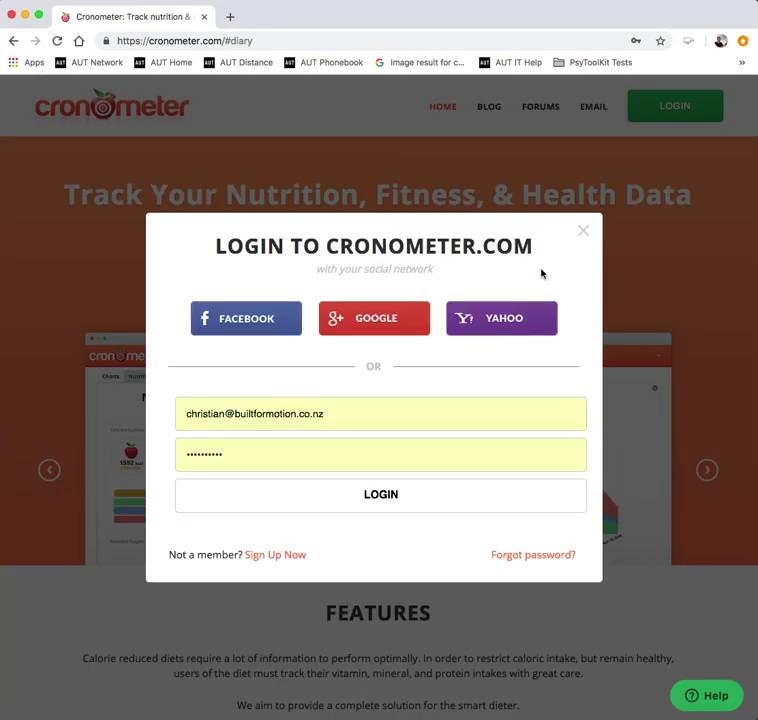
click(378, 496)
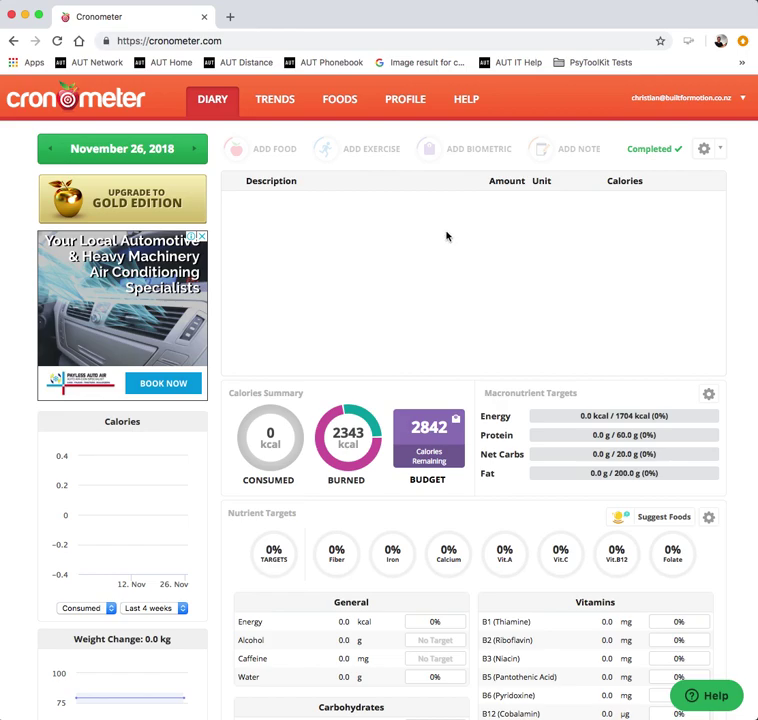
click(721, 150)
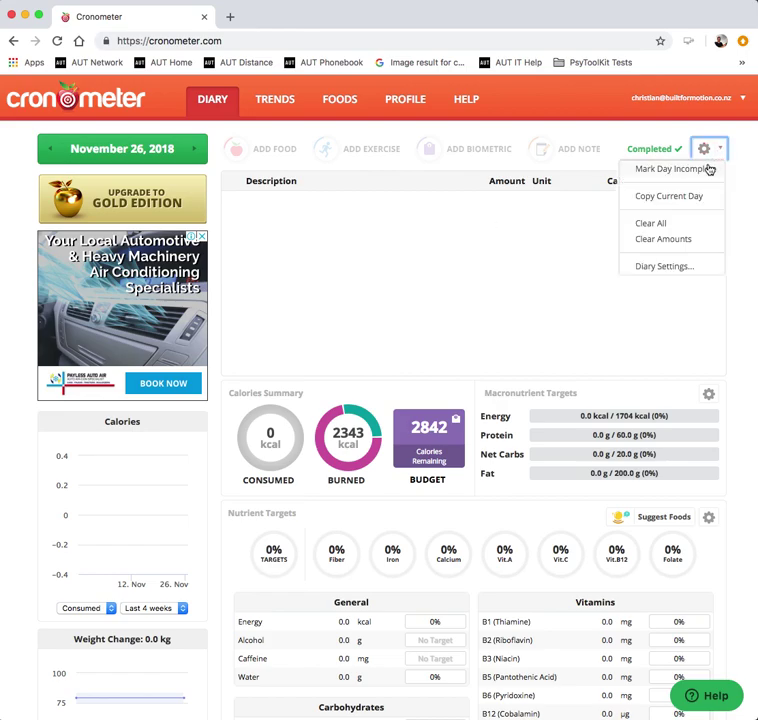
click(707, 171)
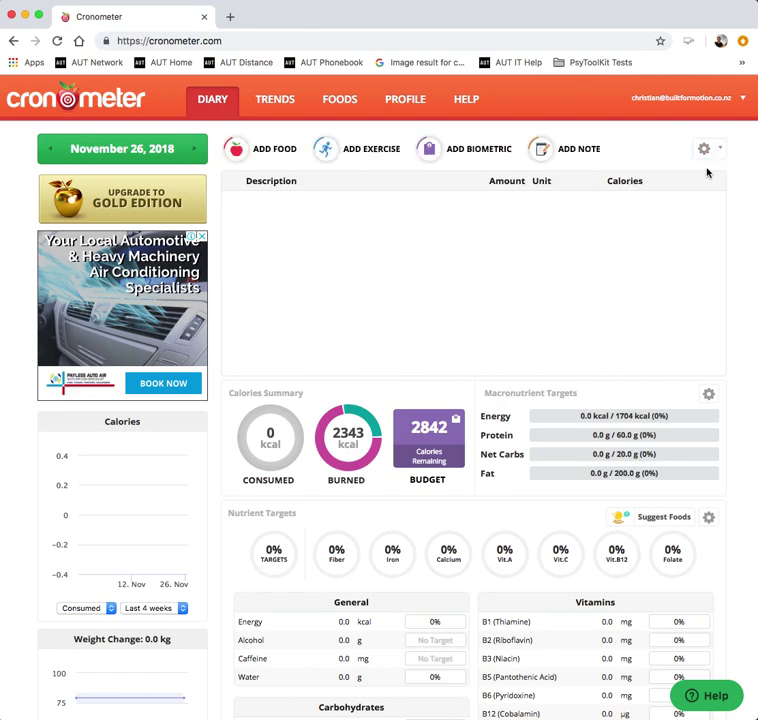
Log Apple, Fresh, With Skin in the diary as an 85 g serving.
click(241, 155)
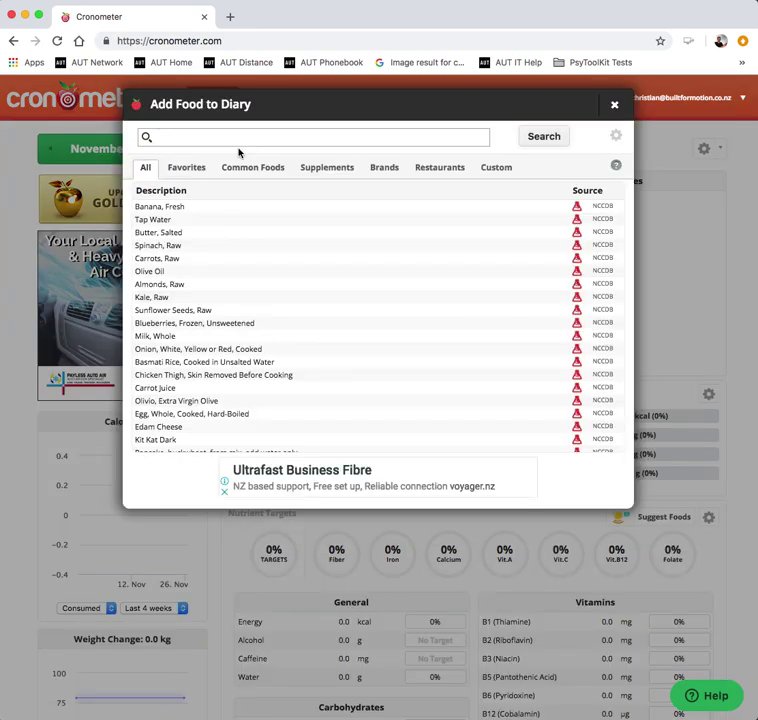
text(apple)
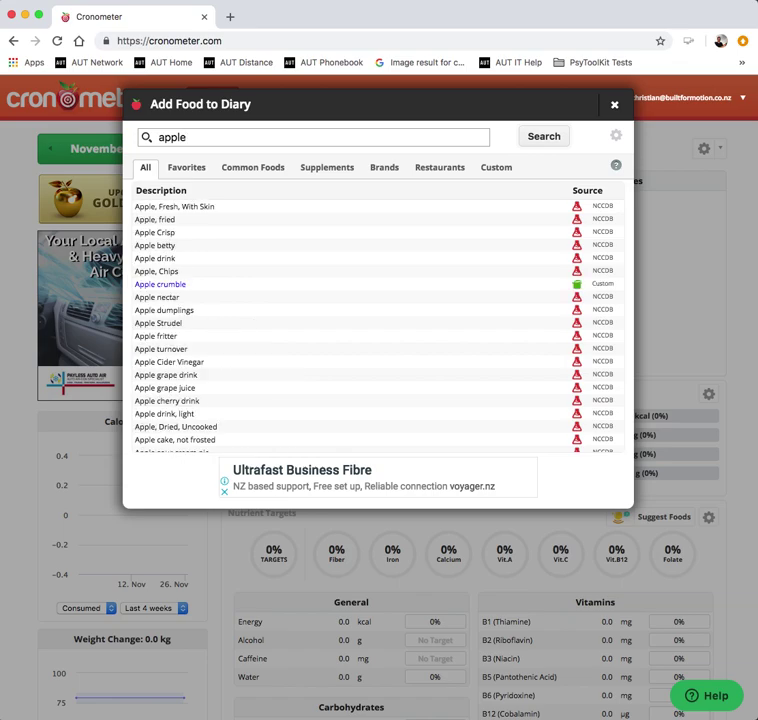
click(203, 208)
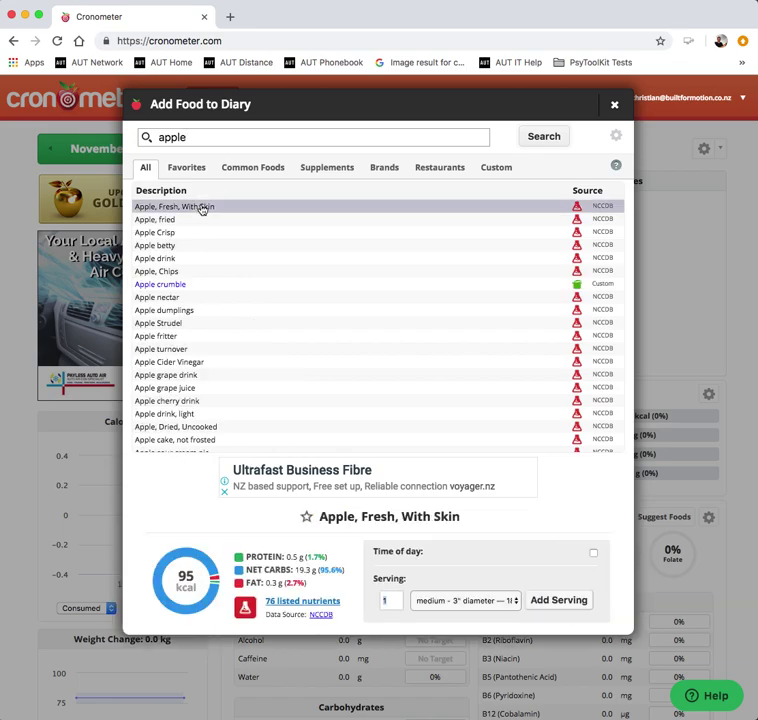
click(516, 601)
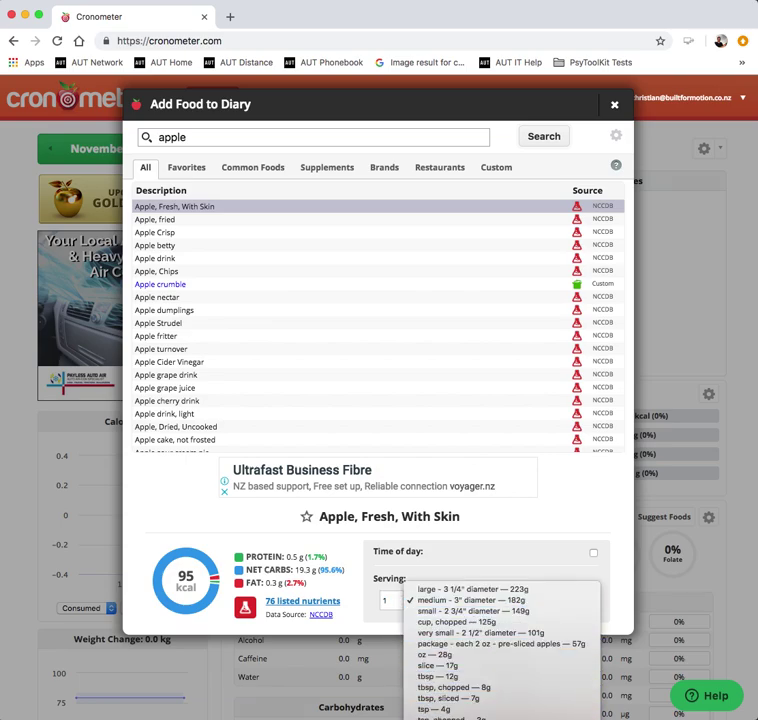
click(420, 681)
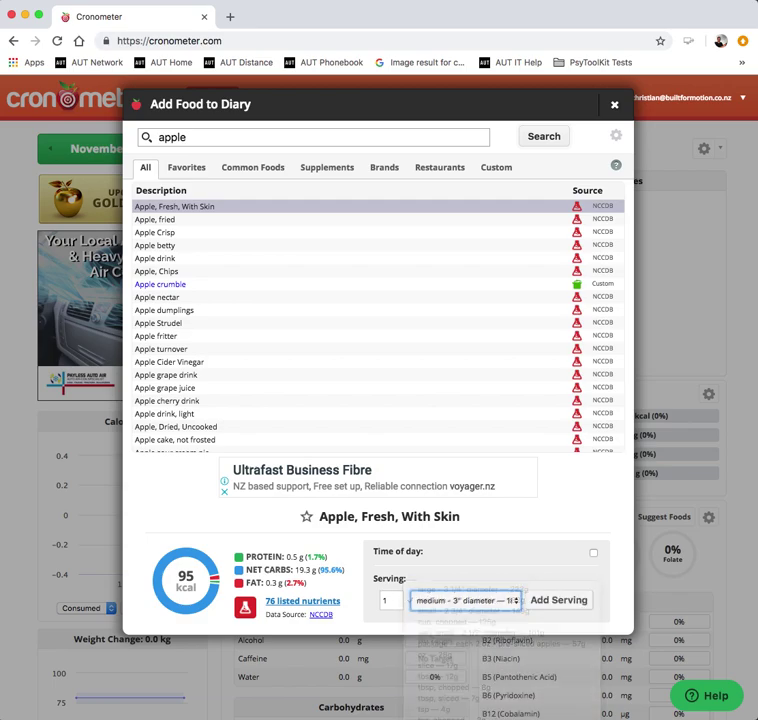
click(389, 600)
key(BackSpace)
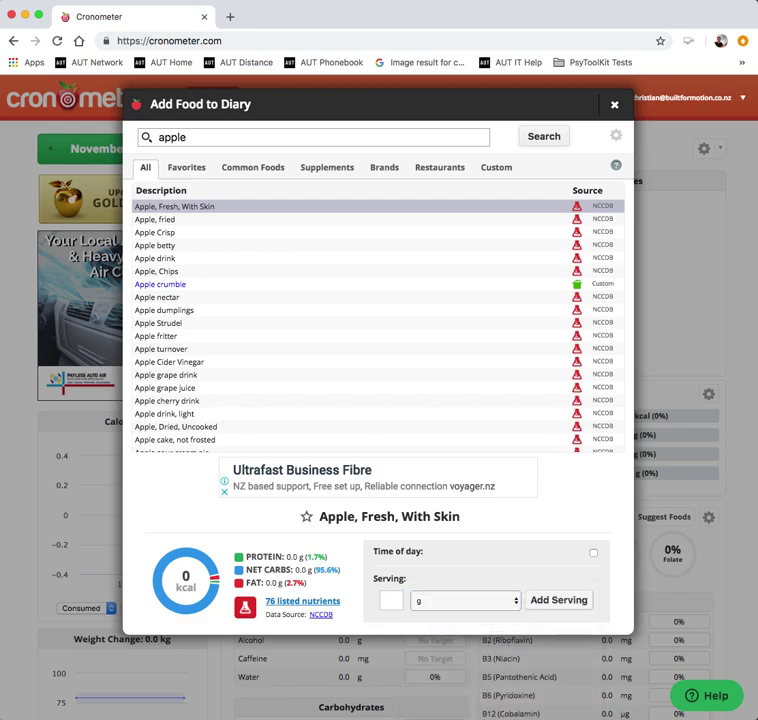
text(85)
click(541, 602)
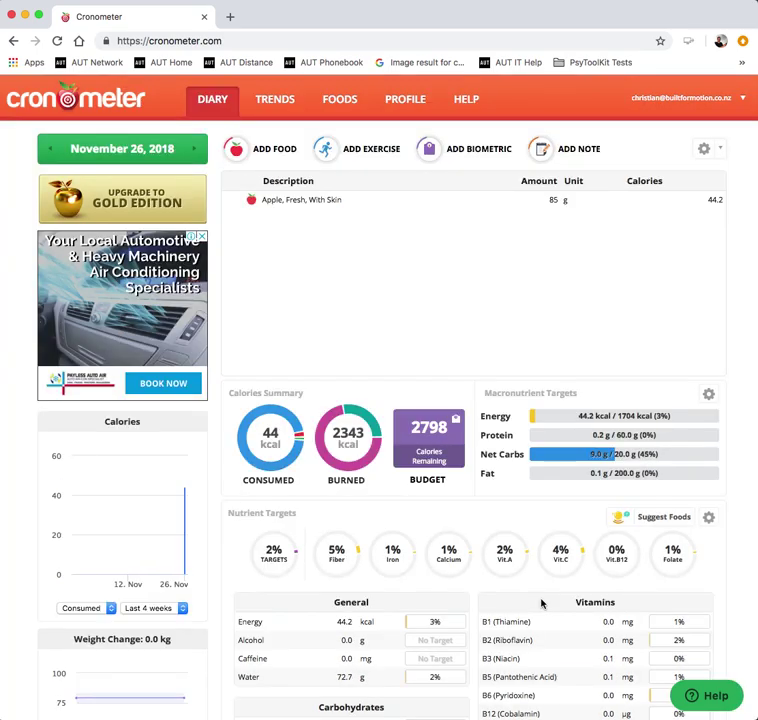
Mark November 26 as complete and switch to the Foods section.
click(721, 152)
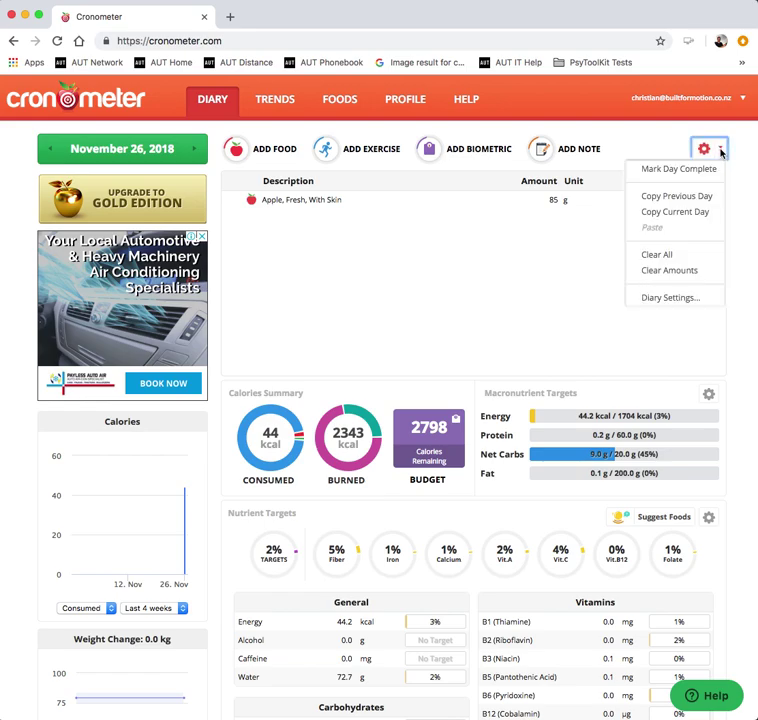
click(708, 171)
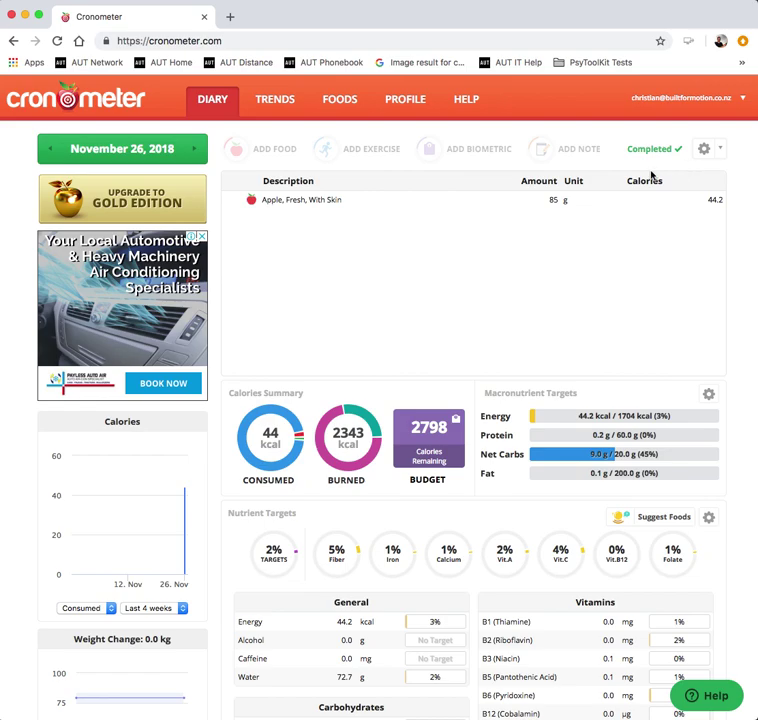
click(341, 100)
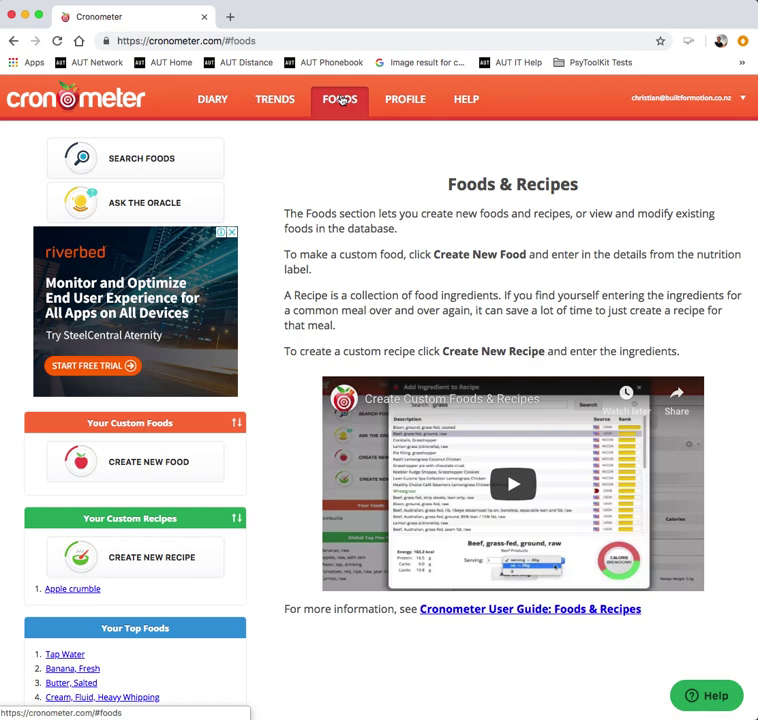
Start a new custom food, leave its category unset, and add two barcode rows.
click(130, 463)
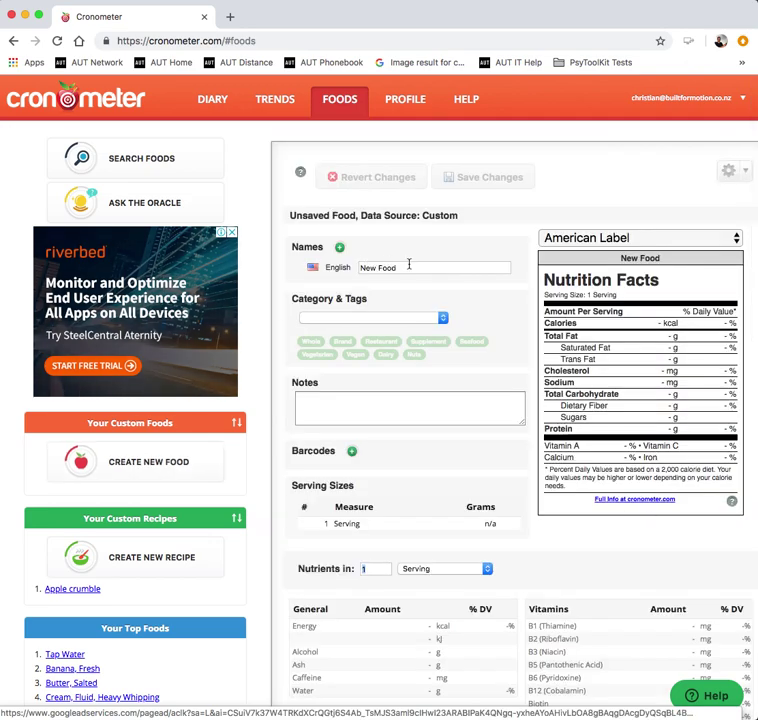
click(443, 317)
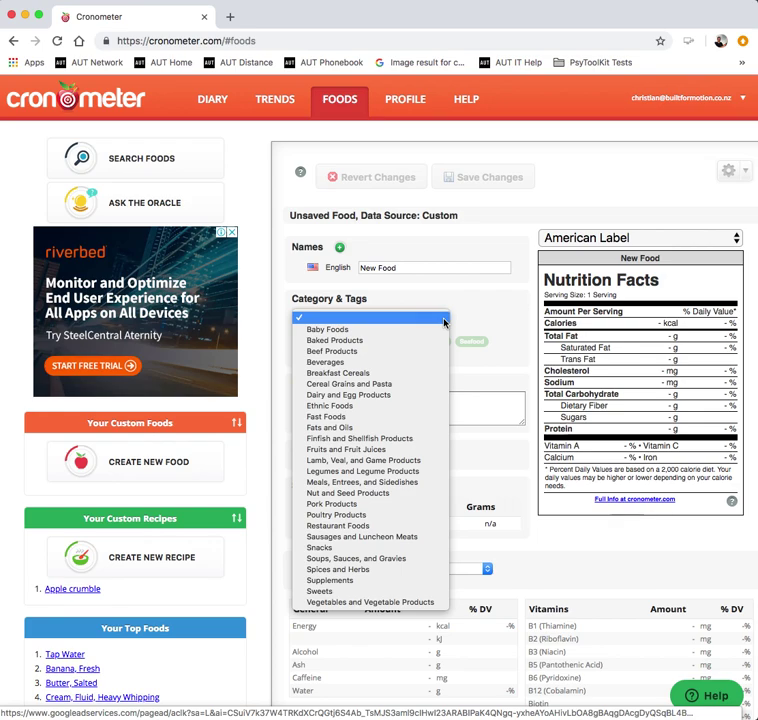
click(484, 312)
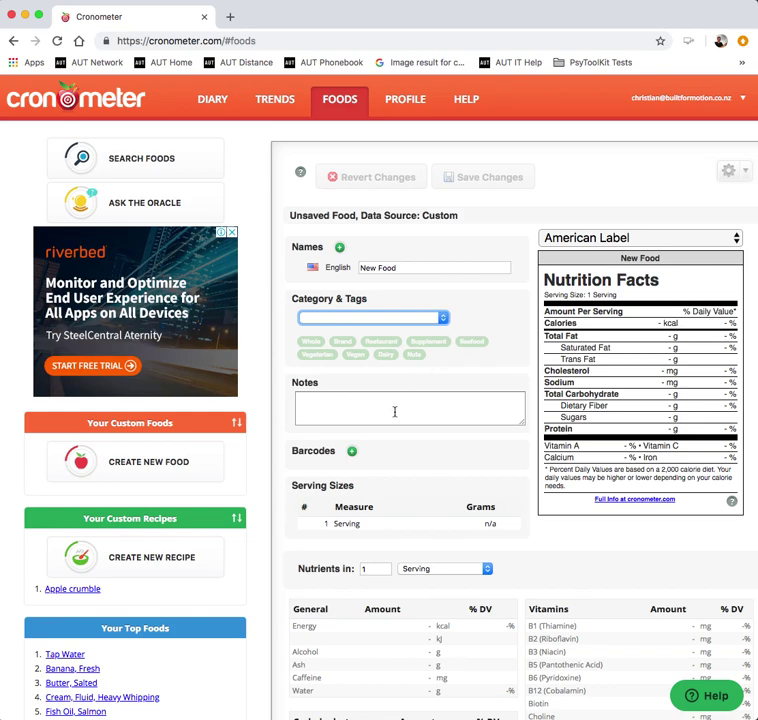
click(352, 455)
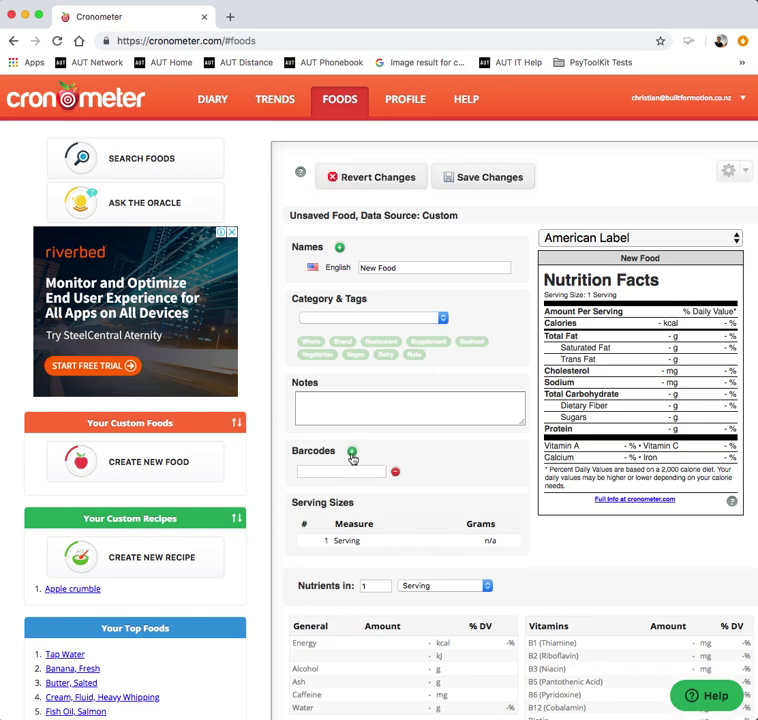
click(352, 455)
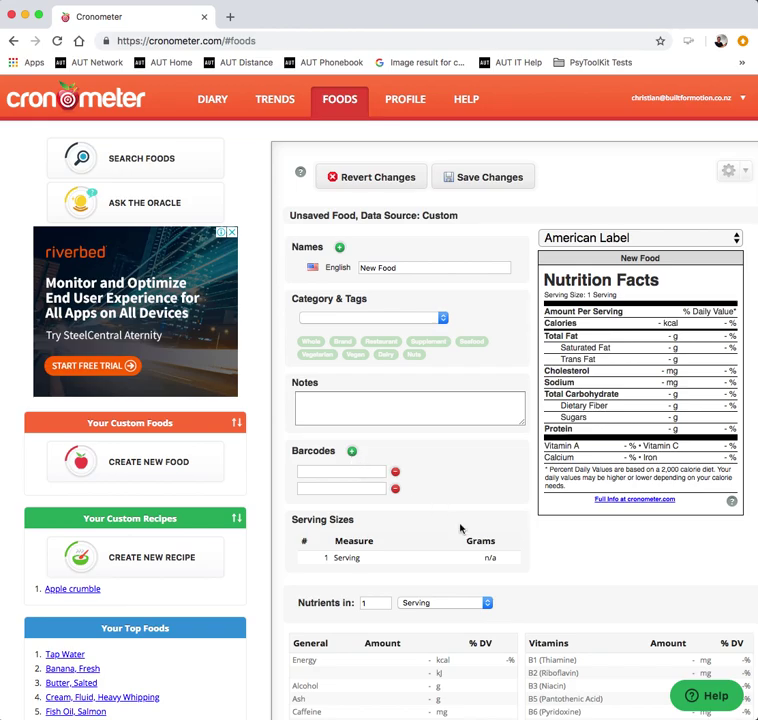
scroll(475, 540, down, 1)
scroll(481, 549, down, 6)
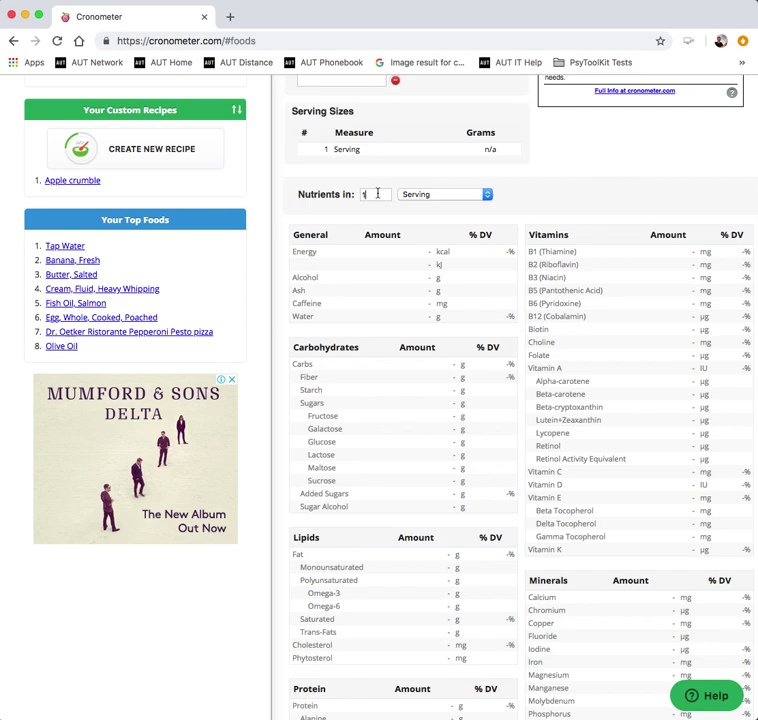
Keep the nutrient unit at Serving, then revert the new food's unsaved changes.
click(487, 194)
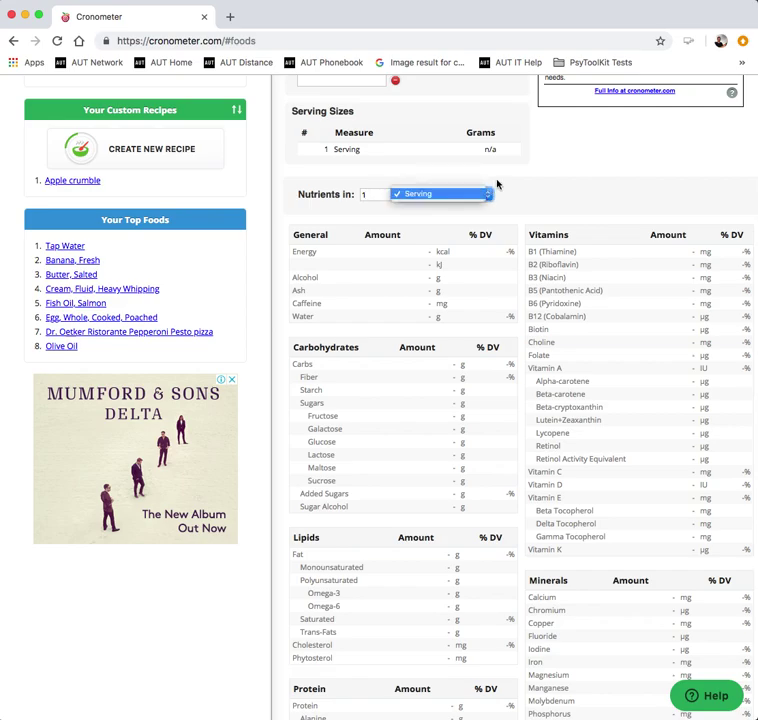
click(612, 122)
scroll(602, 166, up, 7)
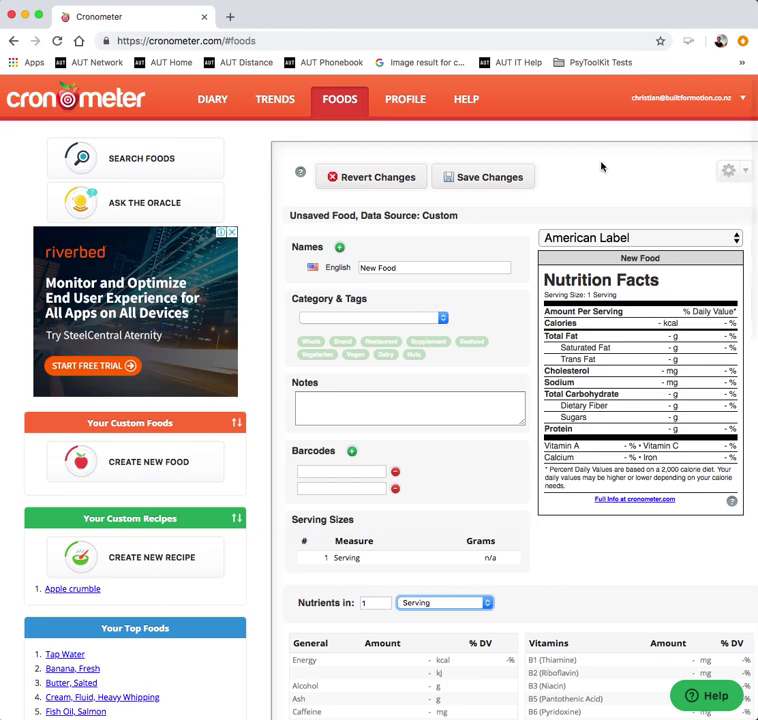
scroll(600, 168, down, 7)
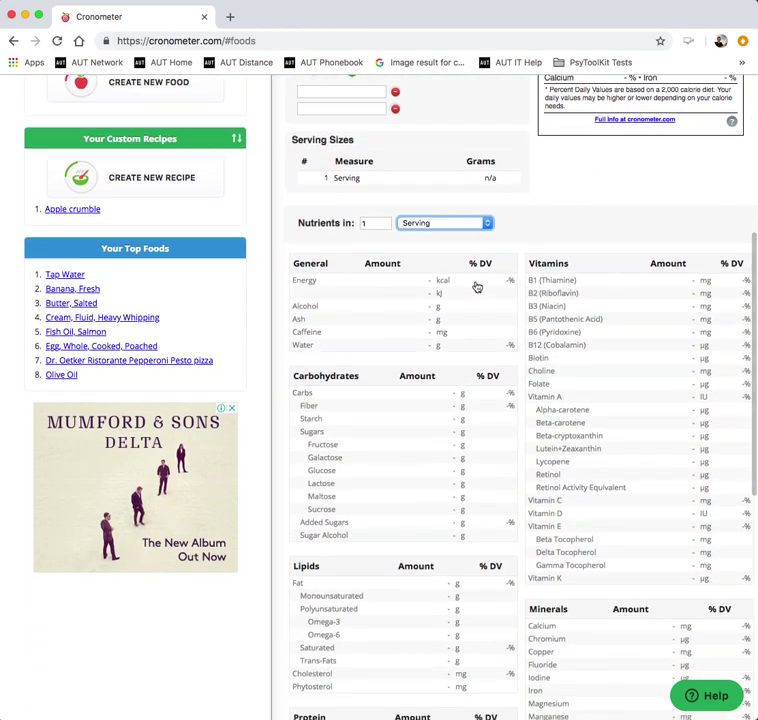
click(477, 286)
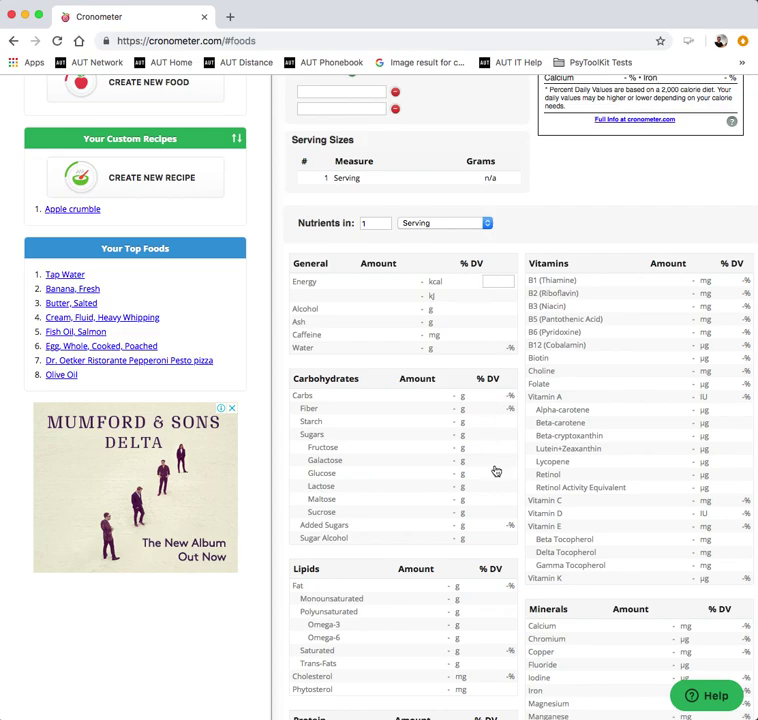
scroll(496, 476, up, 8)
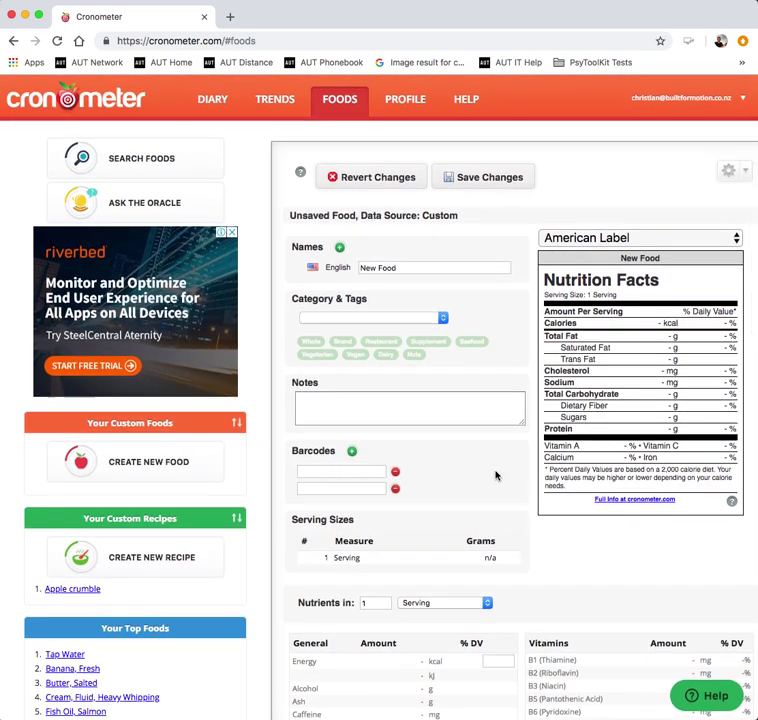
click(364, 180)
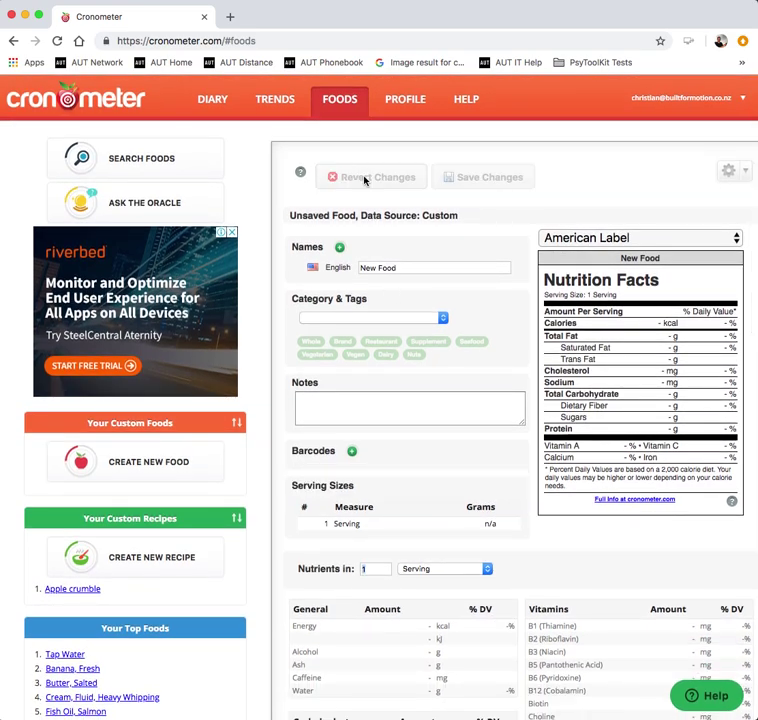
Create a new recipe named 'Apple and banana recipe'.
click(136, 562)
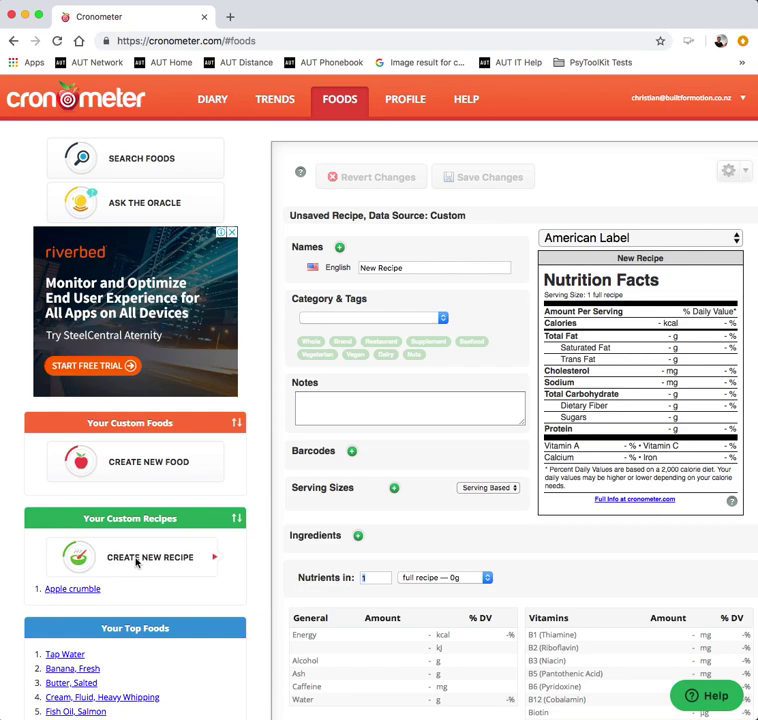
click(415, 268)
drag(415, 268, 352, 267)
text(Appl)
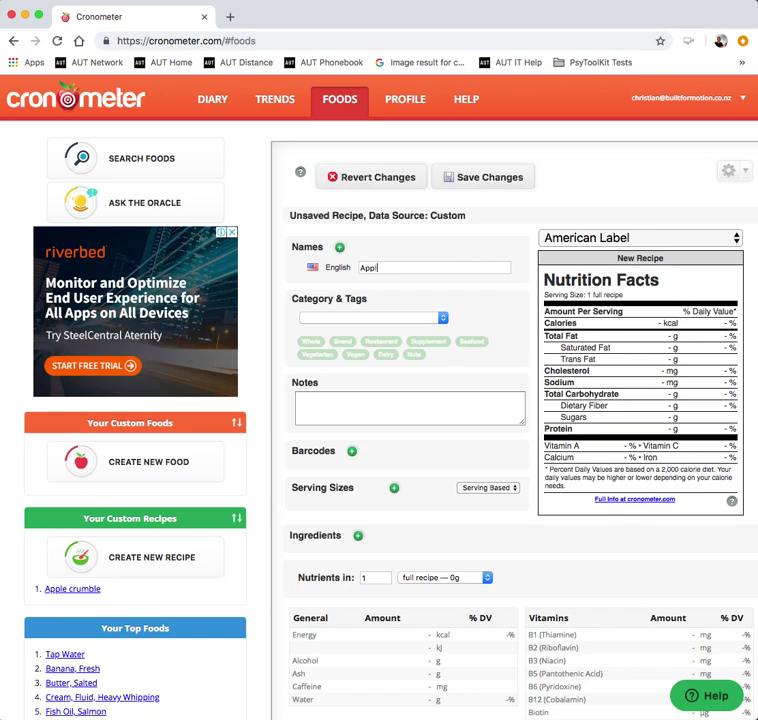
text(e and banana recipe)
Add one serving of Banana, Fresh and 85 g of Apple, Fresh, With Skin as ingredients.
scroll(428, 468, down, 1)
scroll(428, 468, down, 5)
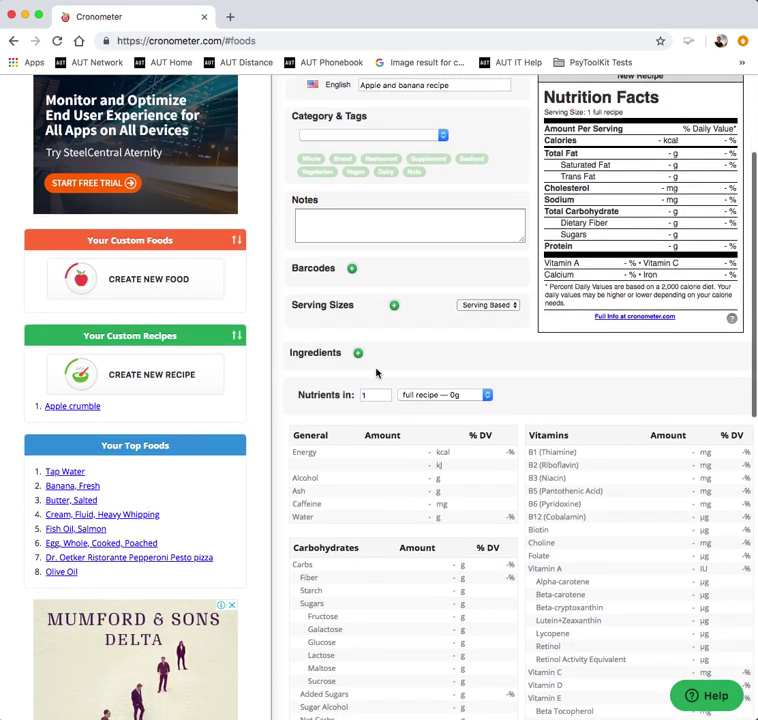
click(358, 355)
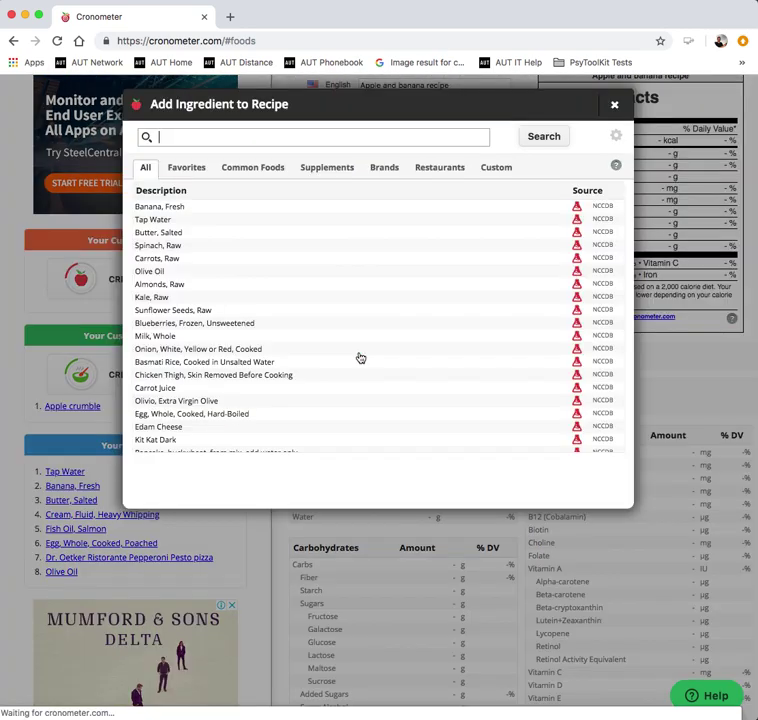
click(205, 210)
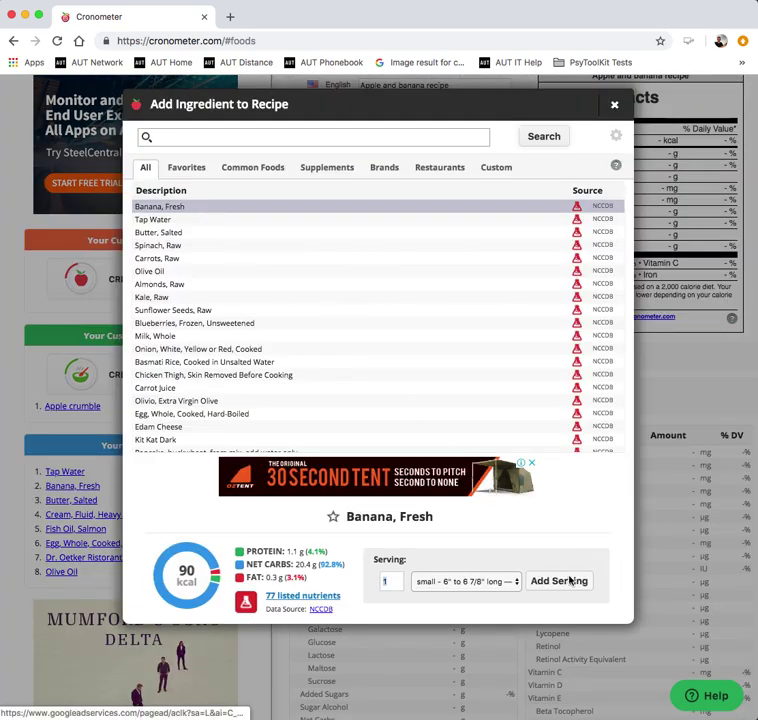
click(560, 582)
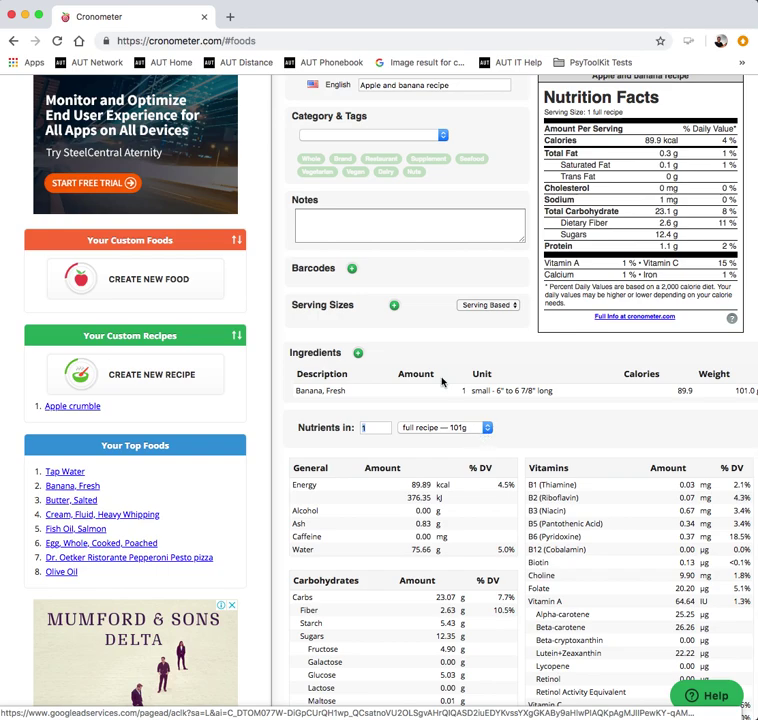
click(358, 352)
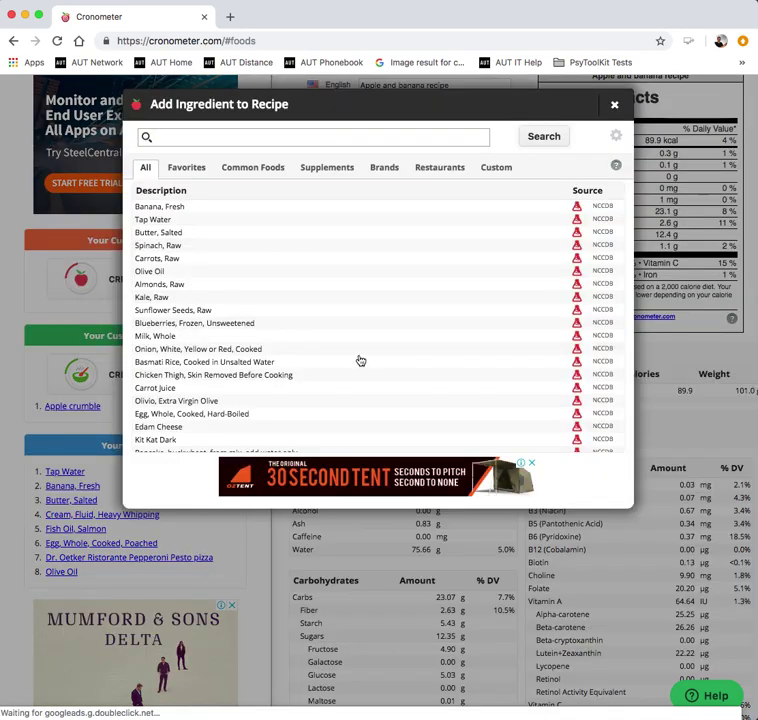
text(apple)
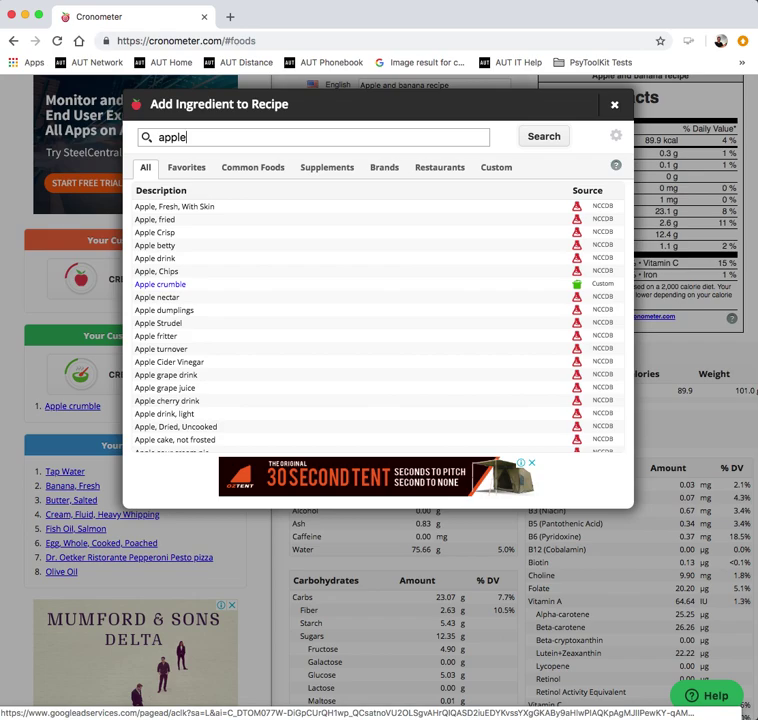
click(210, 207)
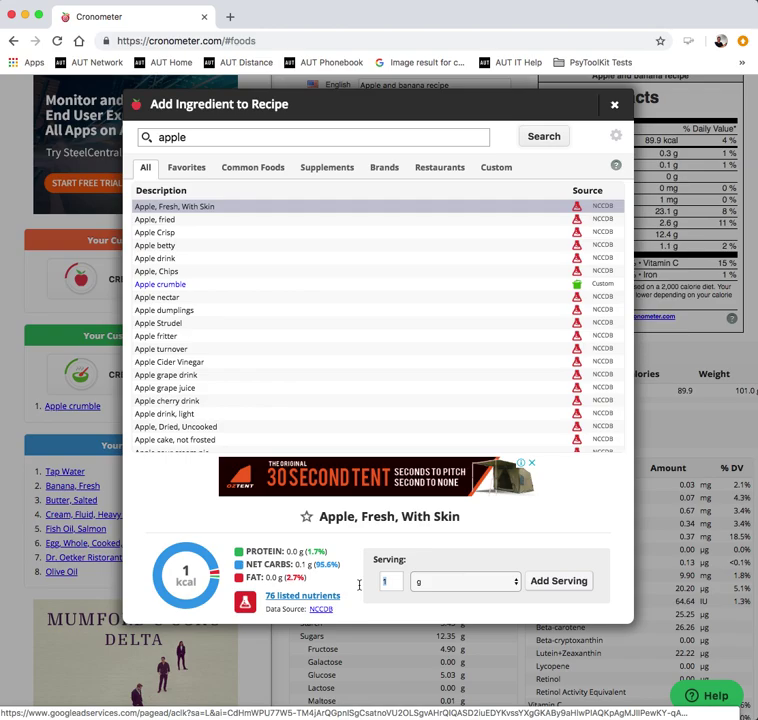
text(85)
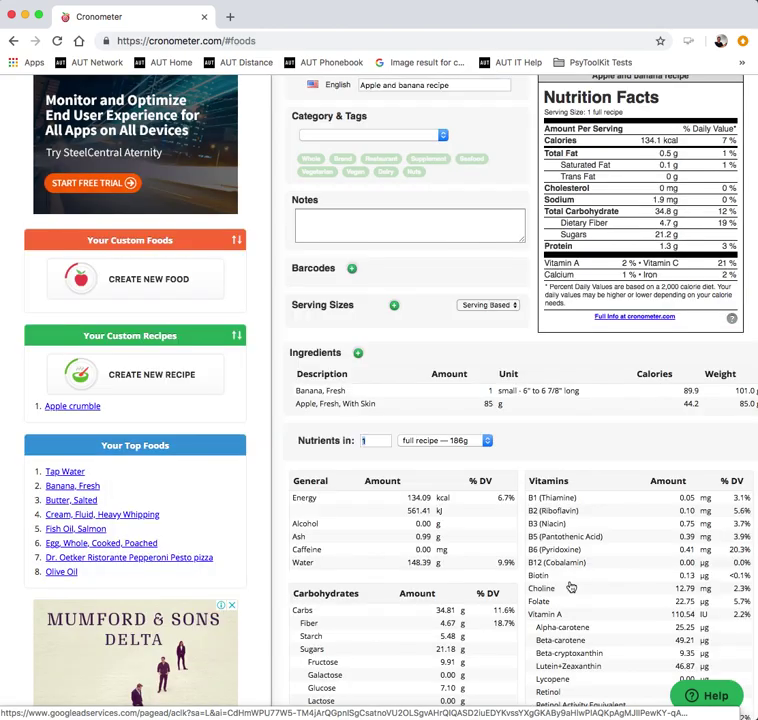
Save the recipe with no category chosen and return to the food diary.
scroll(571, 587, up, 5)
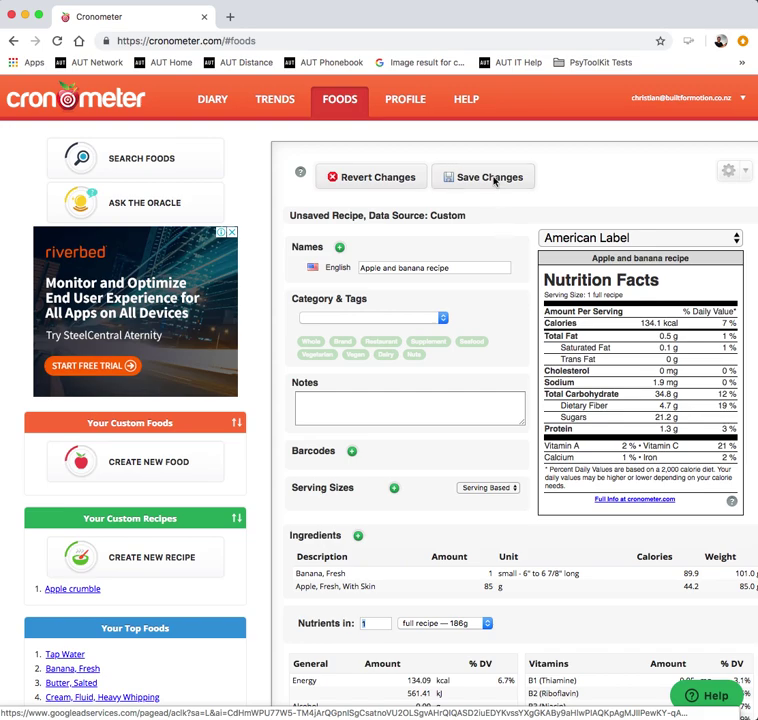
click(493, 179)
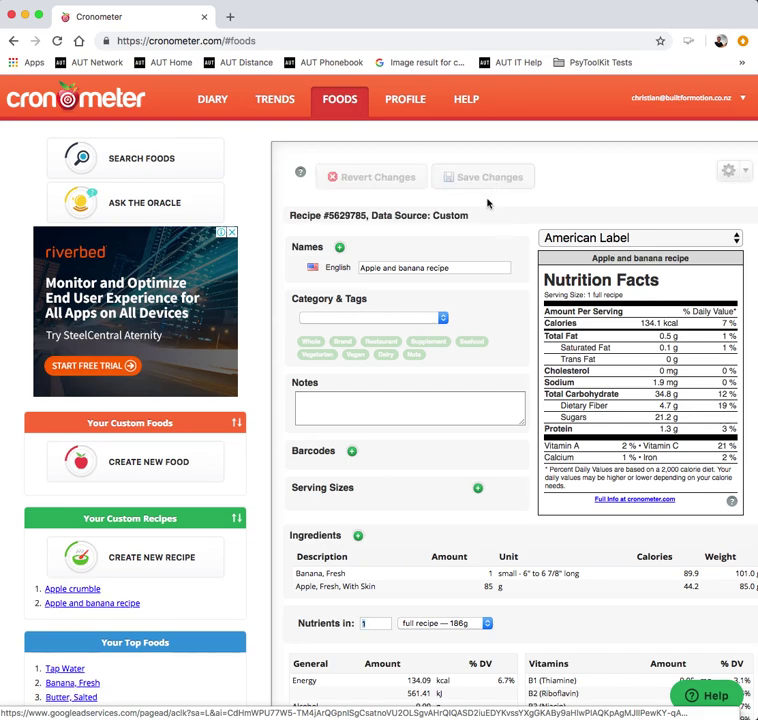
click(444, 318)
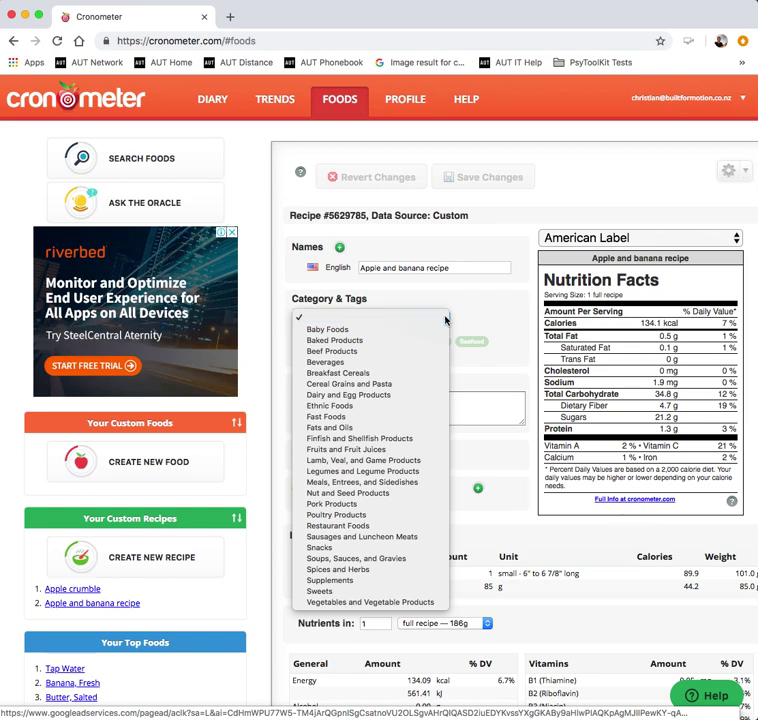
click(446, 318)
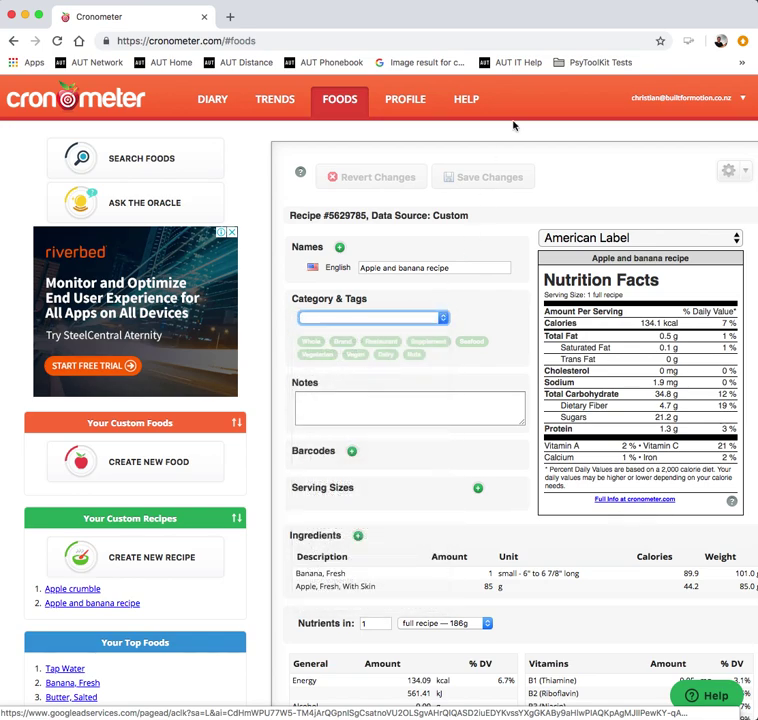
click(205, 104)
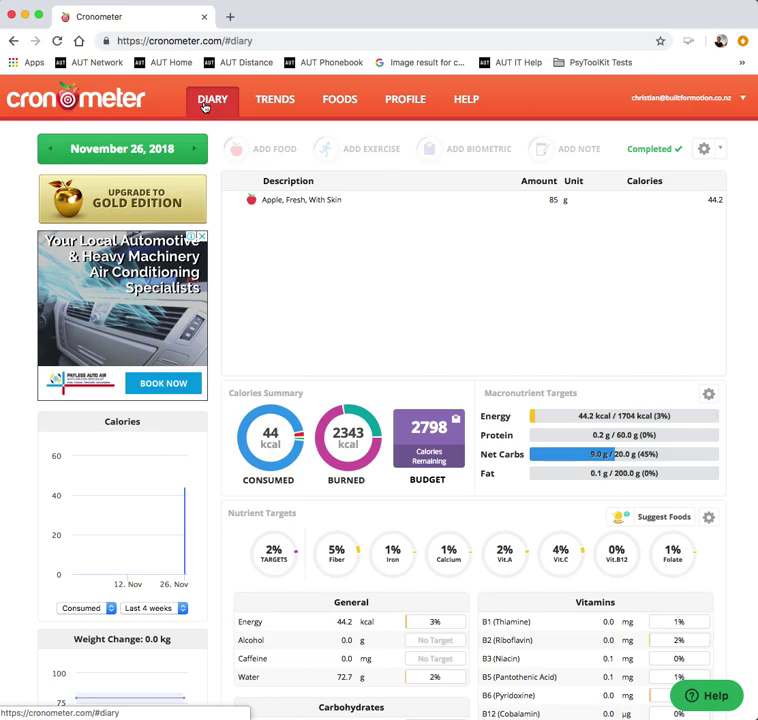
Scroll through the diary's nutrient tables to review the 85 g apple totals.
scroll(340, 644, down, 3)
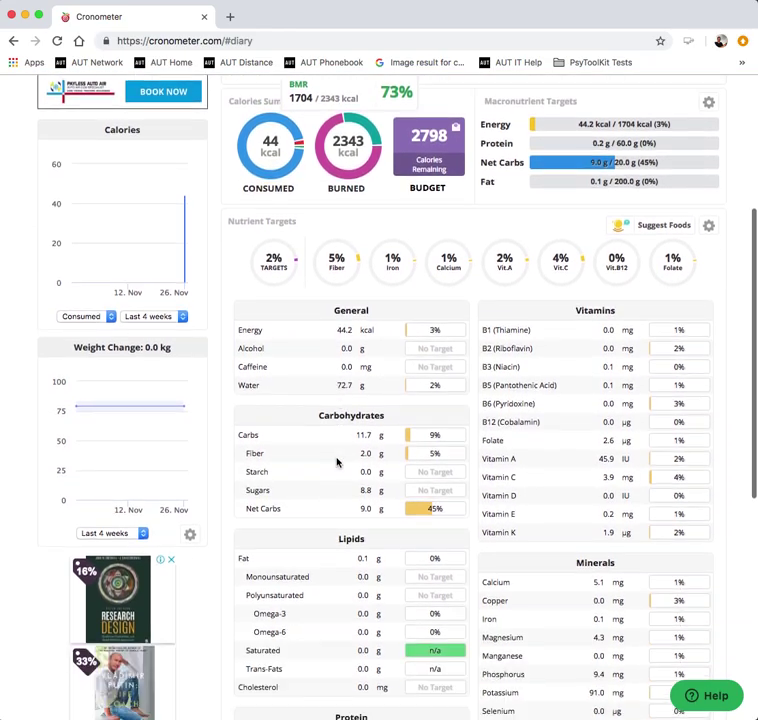
scroll(337, 462, down, 2)
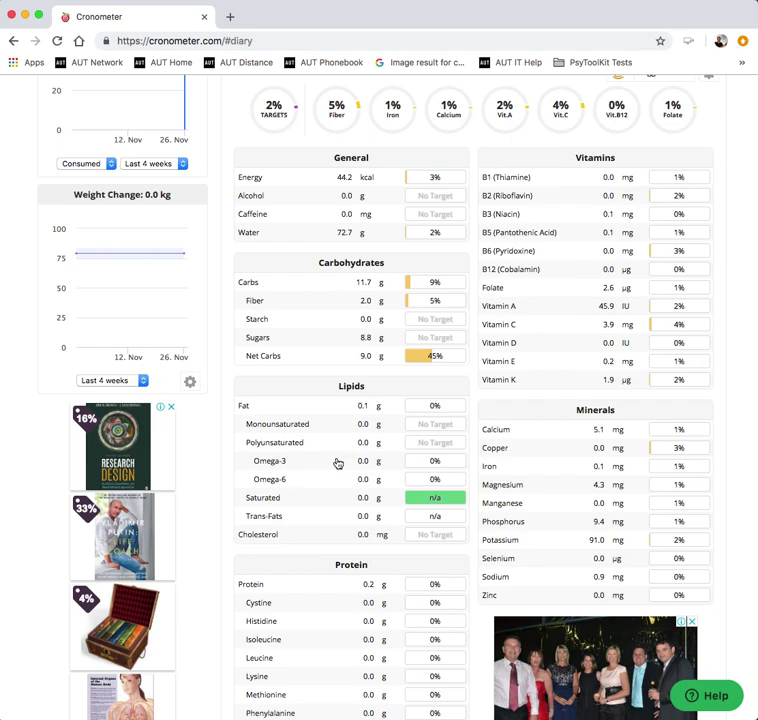
scroll(337, 462, down, 2)
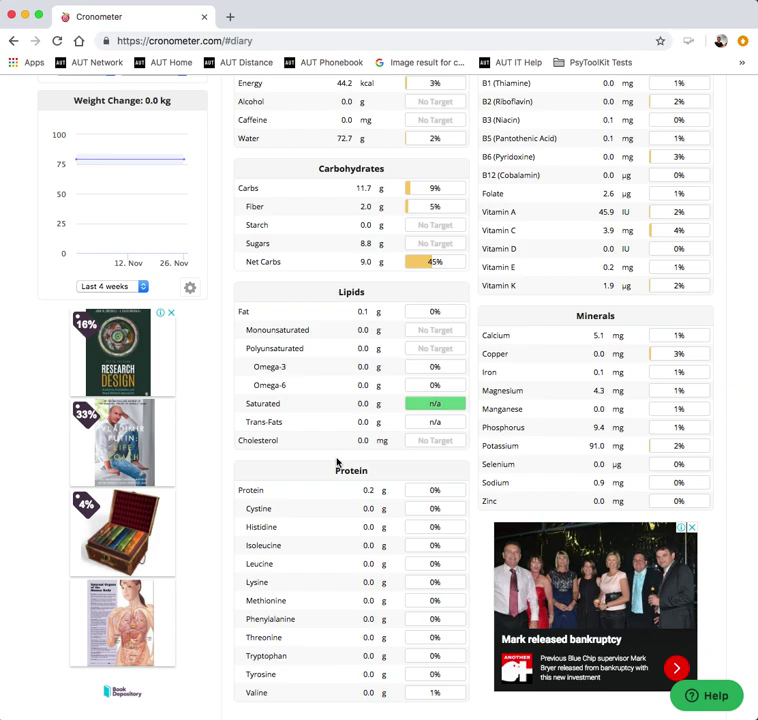
scroll(337, 462, up, 10)
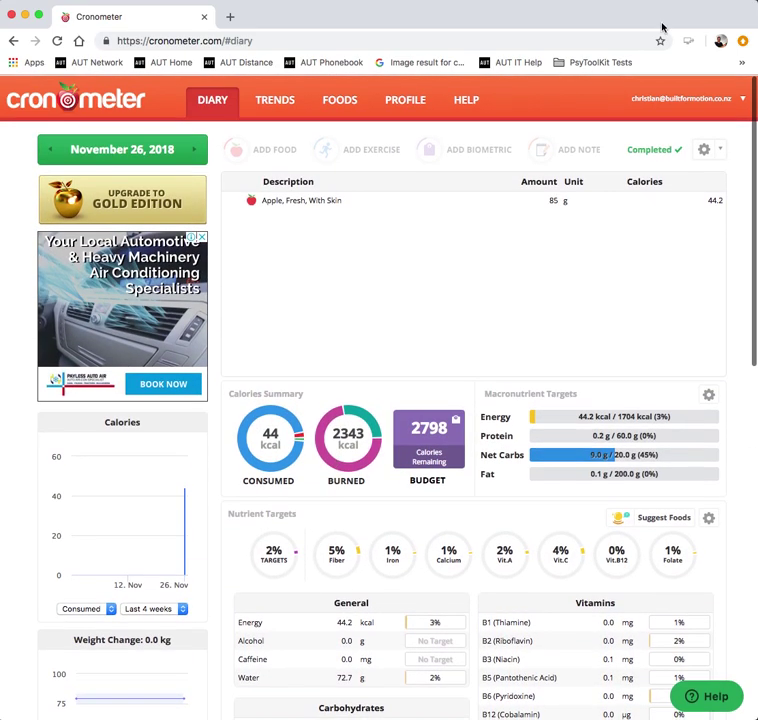